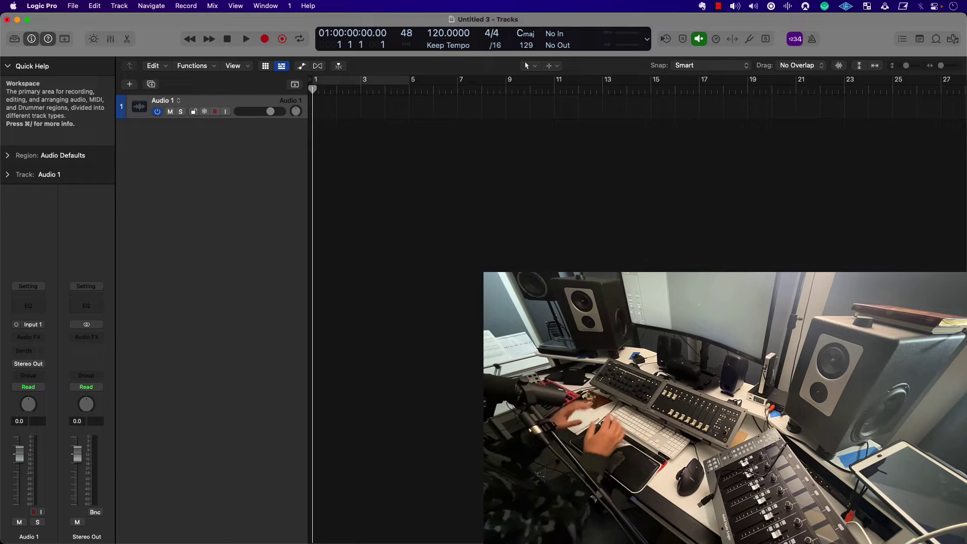
# - Launch Audio MIDI Setup from Spotlight and view its MIDI Studio and Studio Output audio devices
pyautogui.press('super+space')
pyautogui.write('au')
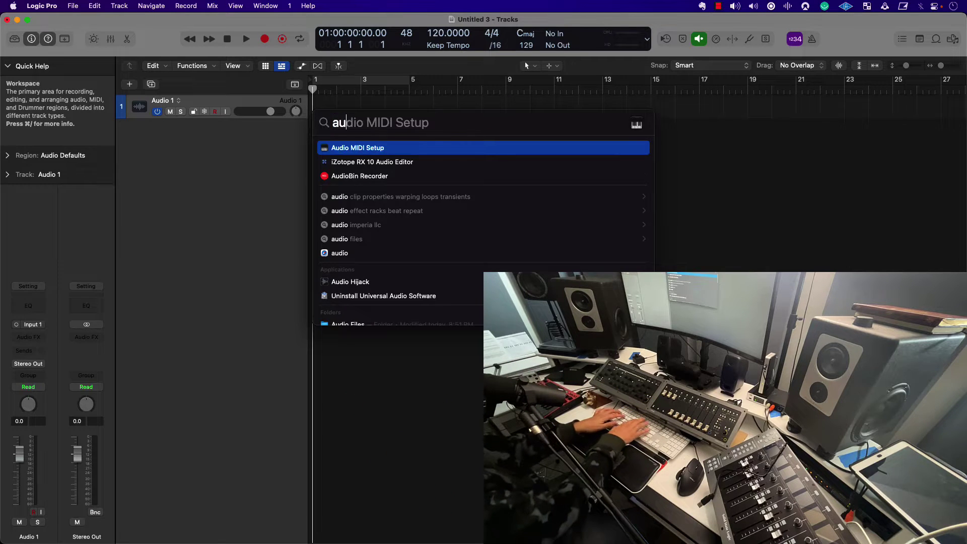
pyautogui.press('Return')
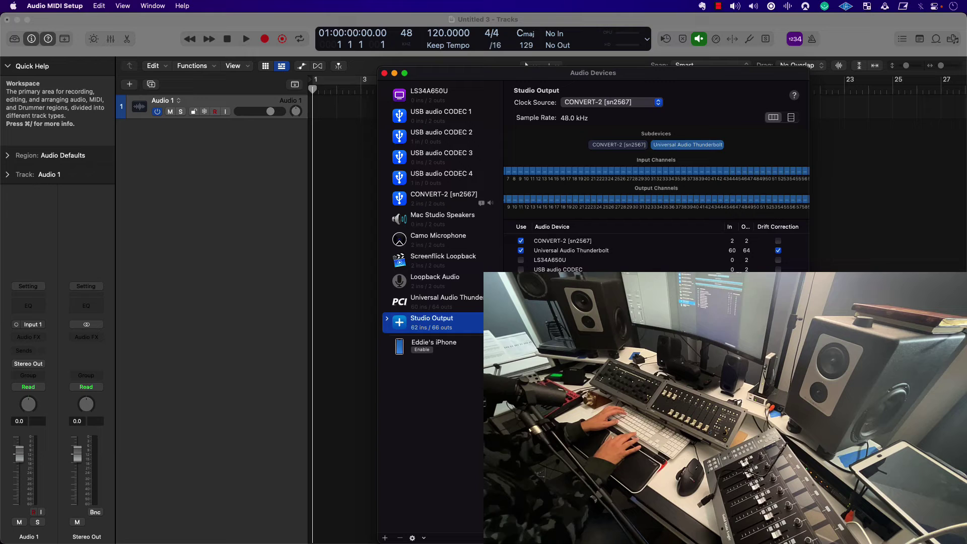
pyautogui.press('super+2')
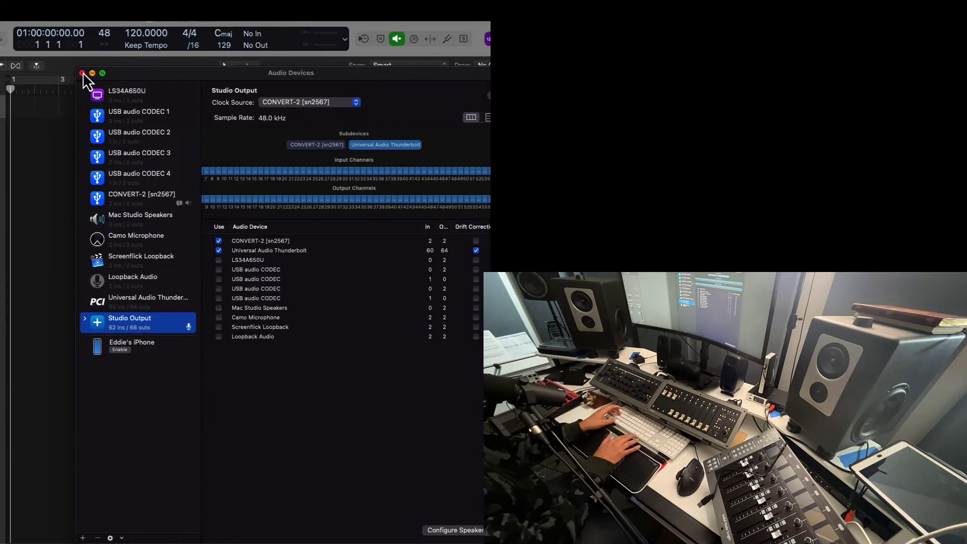
# - Return to Logic, review the Control Surfaces setup, and accept the Console 1 connection request
pyautogui.click(83, 71)
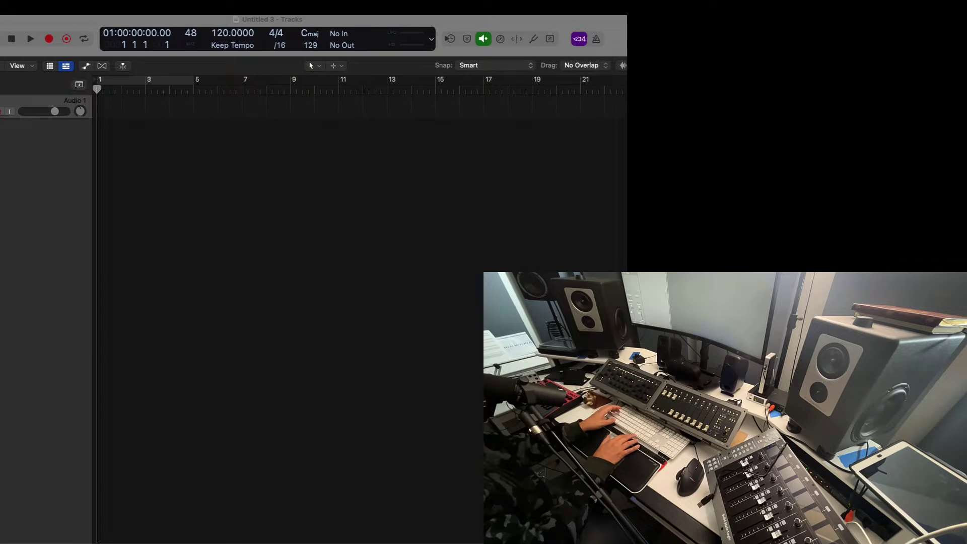
pyautogui.press('super+Tab')
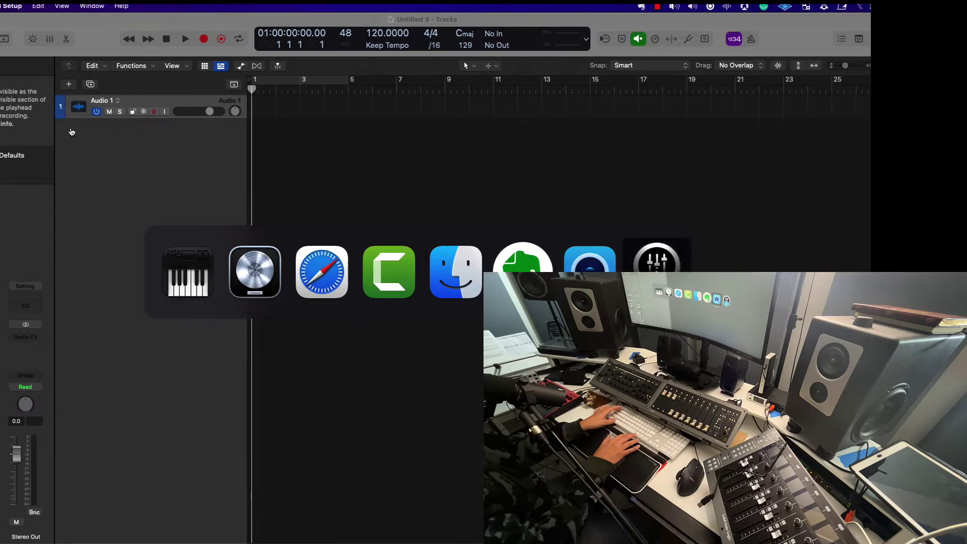
pyautogui.click(12, 6)
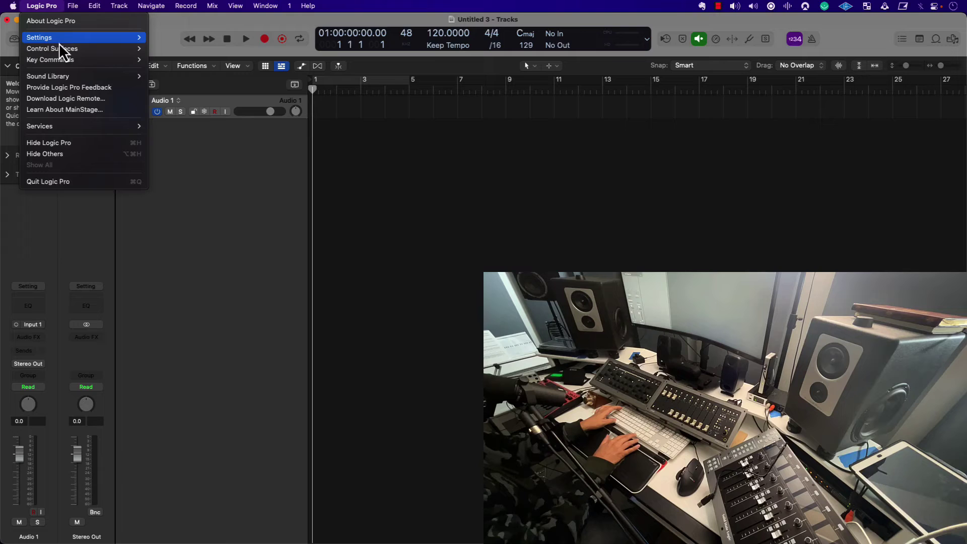
pyautogui.moveTo(30, 49)
pyautogui.click(187, 77)
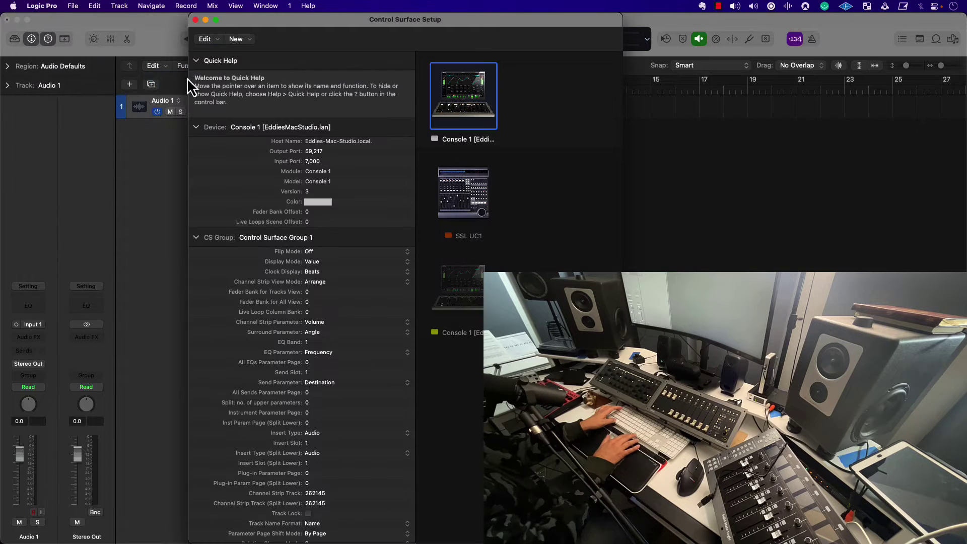
pyautogui.click(195, 20)
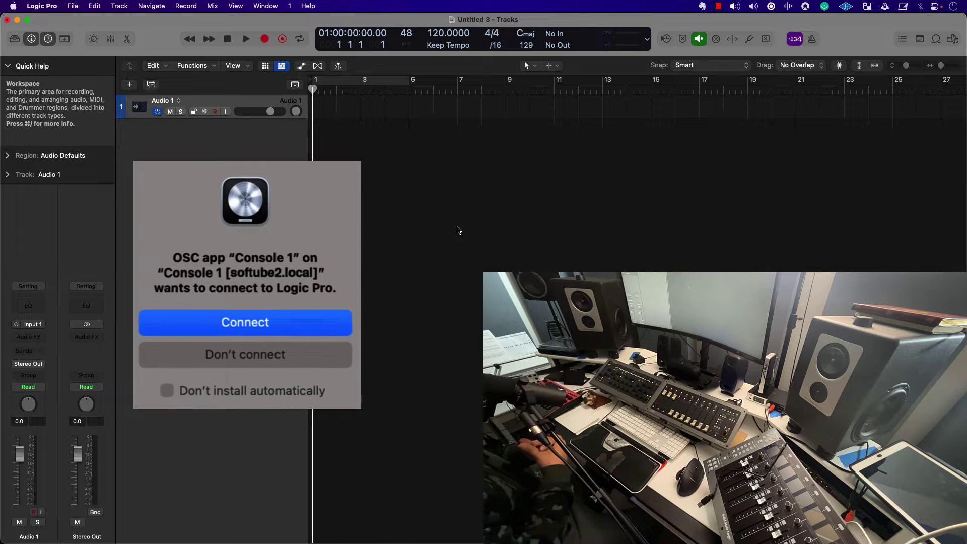
pyautogui.press('Return')
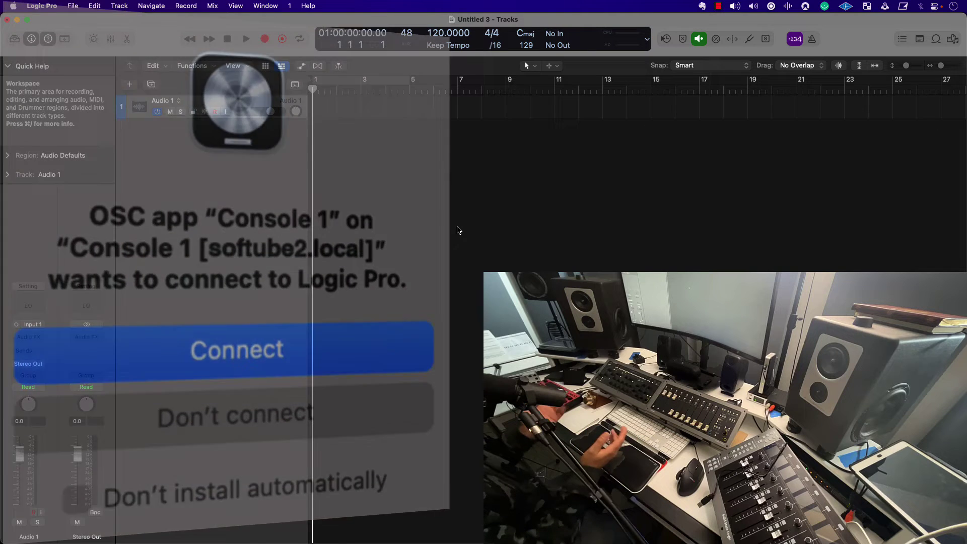
# - Show the Mixer in Single view with Audio 1's In 1 to Stereo Out flow
pyautogui.press('x')
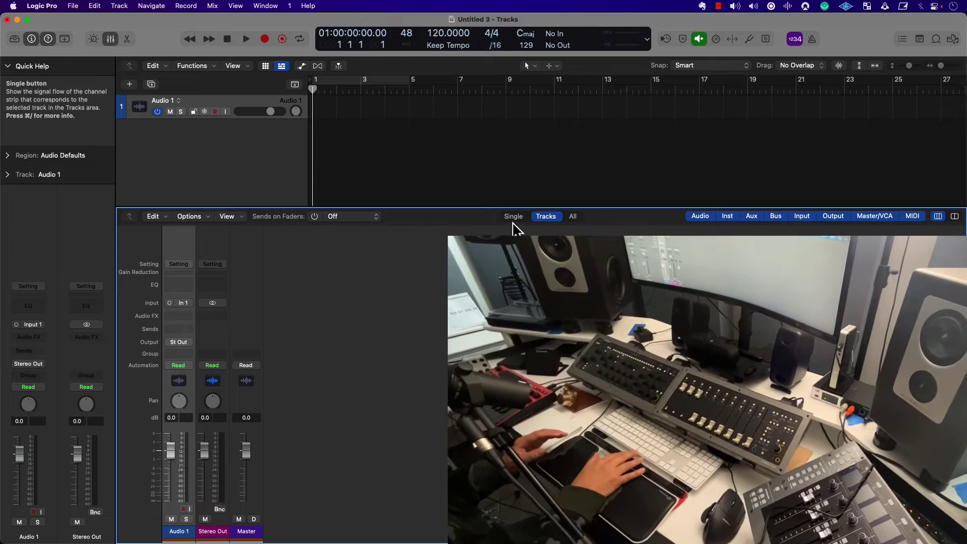
pyautogui.click(573, 219)
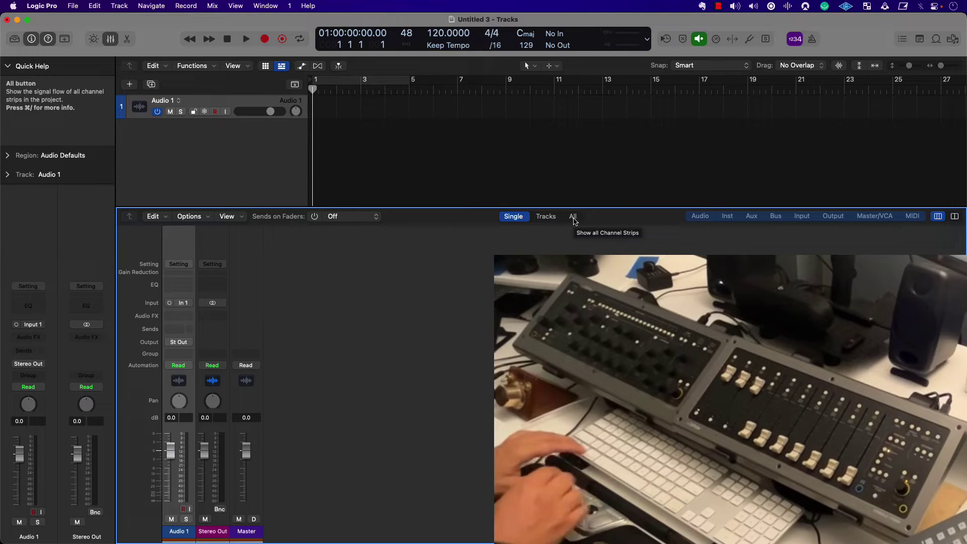
# - Create a new stereo audio track, Audio 2
pyautogui.press('super+alt+a')
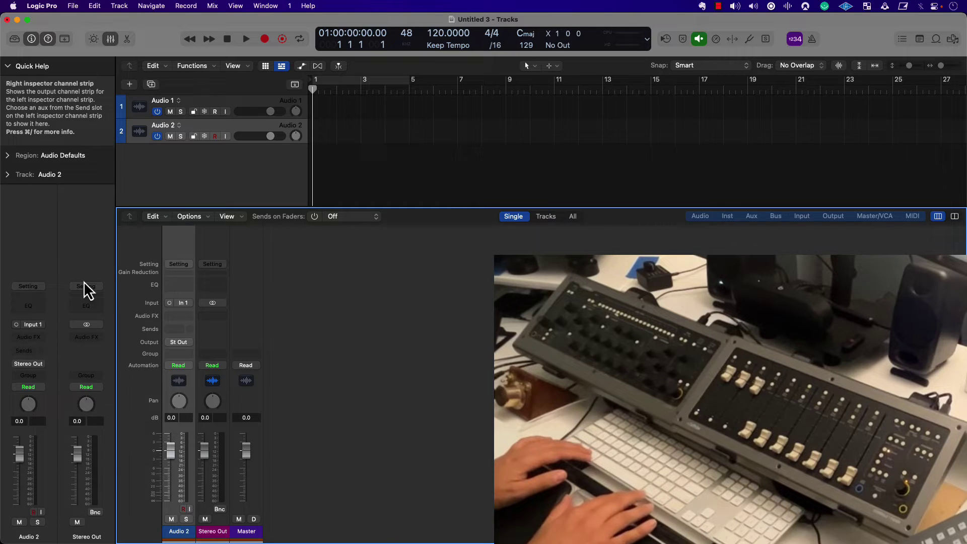
pyautogui.click(16, 325)
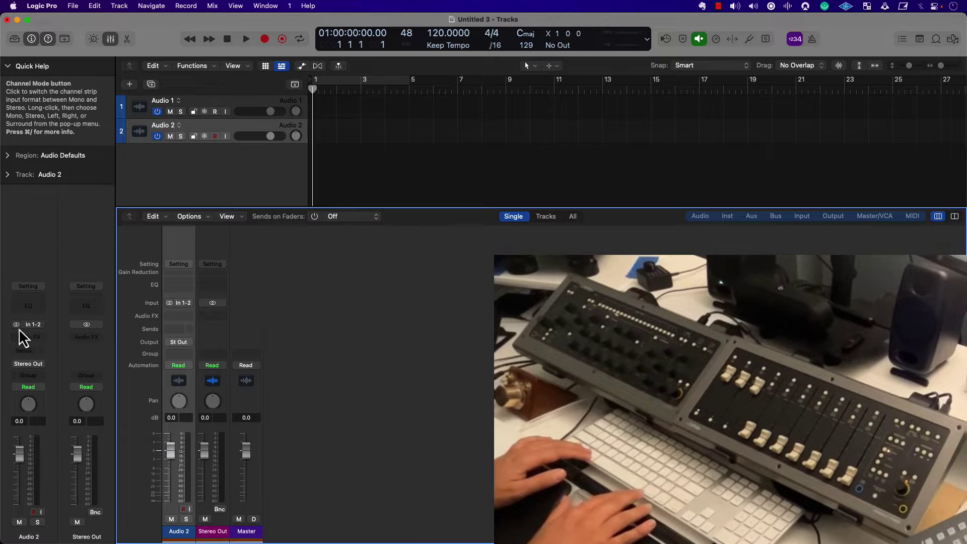
pyautogui.click(34, 338)
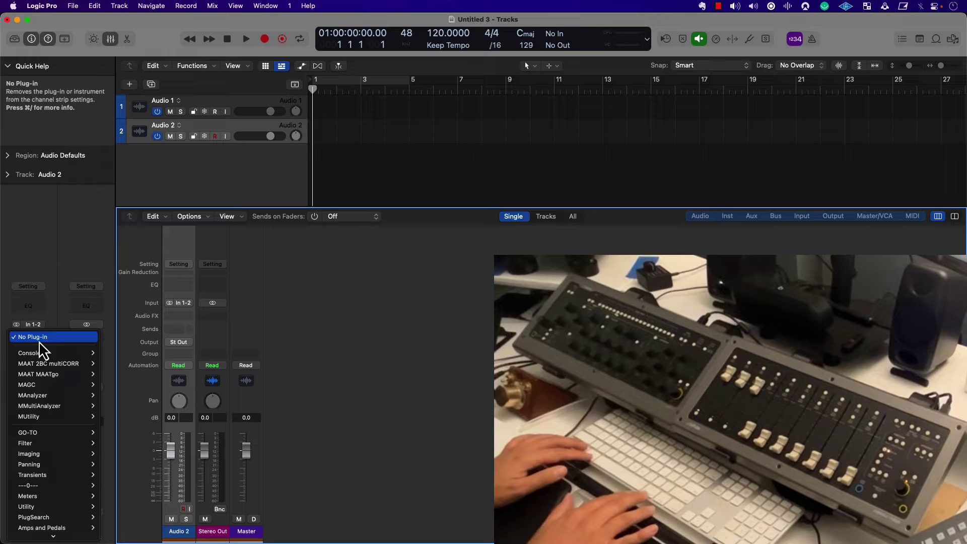
pyautogui.click(38, 339)
# - Insert Softube Console 1 in Audio 2's Audio FX slot and start renaming it CONSOLE 1
pyautogui.click(38, 337)
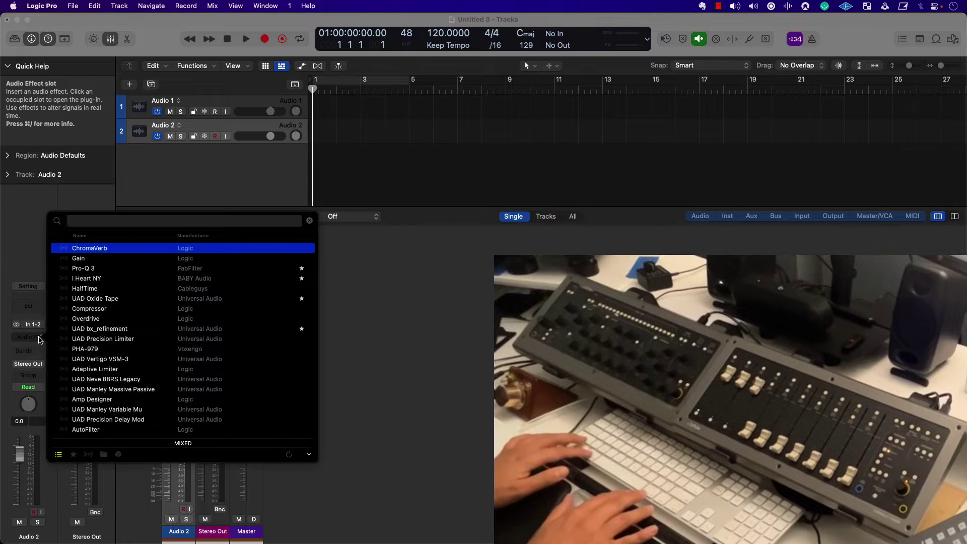
pyautogui.press('Right')
pyautogui.click(95, 257)
pyautogui.click(38, 338)
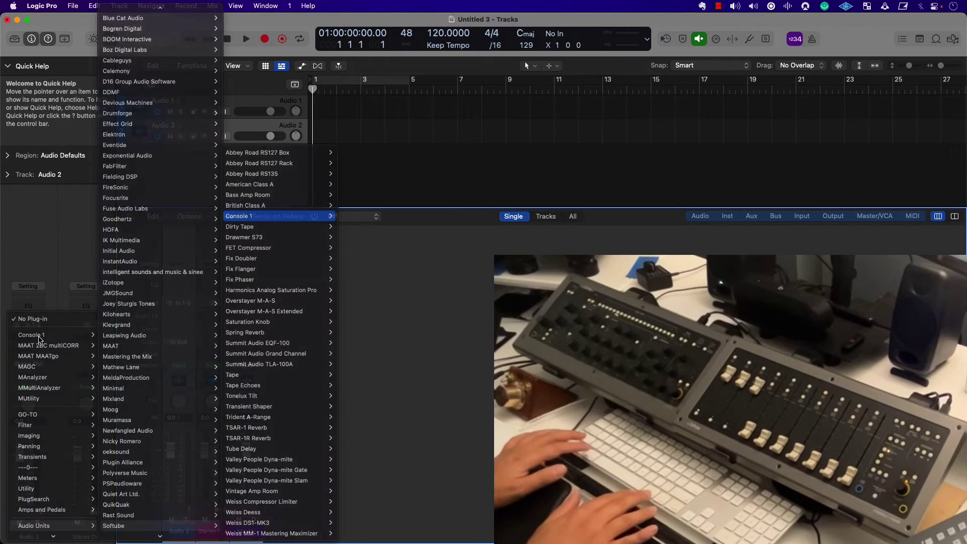
pyautogui.click(39, 339)
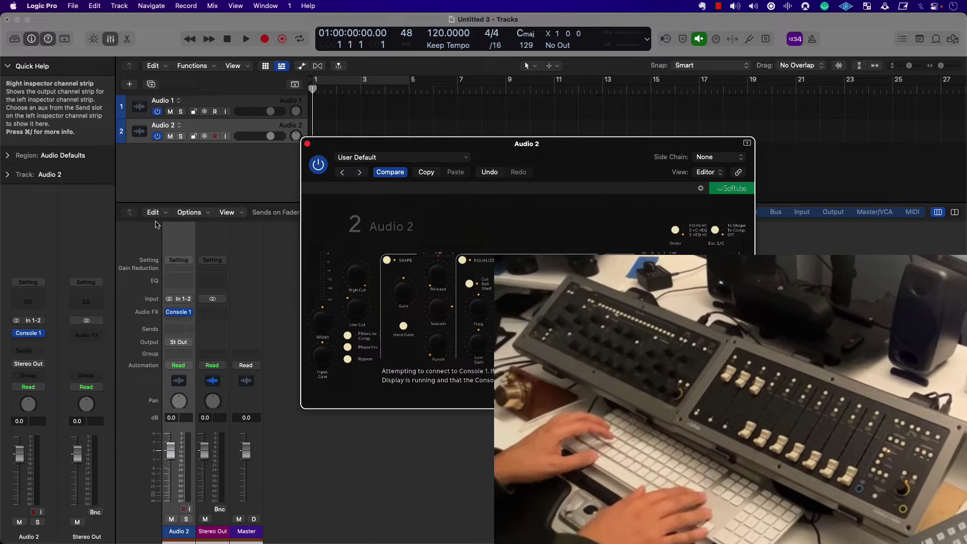
pyautogui.hotkey('shift', 'n')
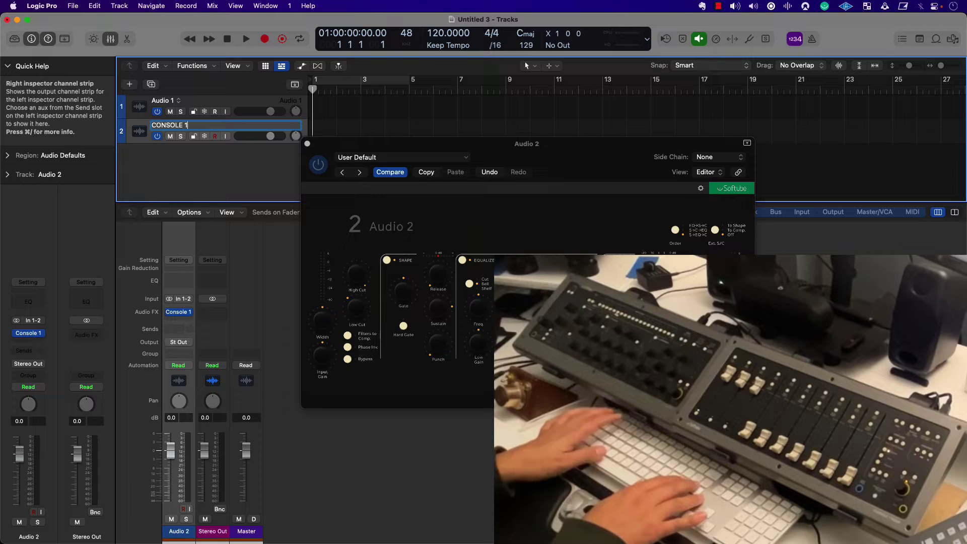
# - Rename track 1 to LIMITED
pyautogui.hotkey('shift', 'Tab')
pyautogui.write('L')
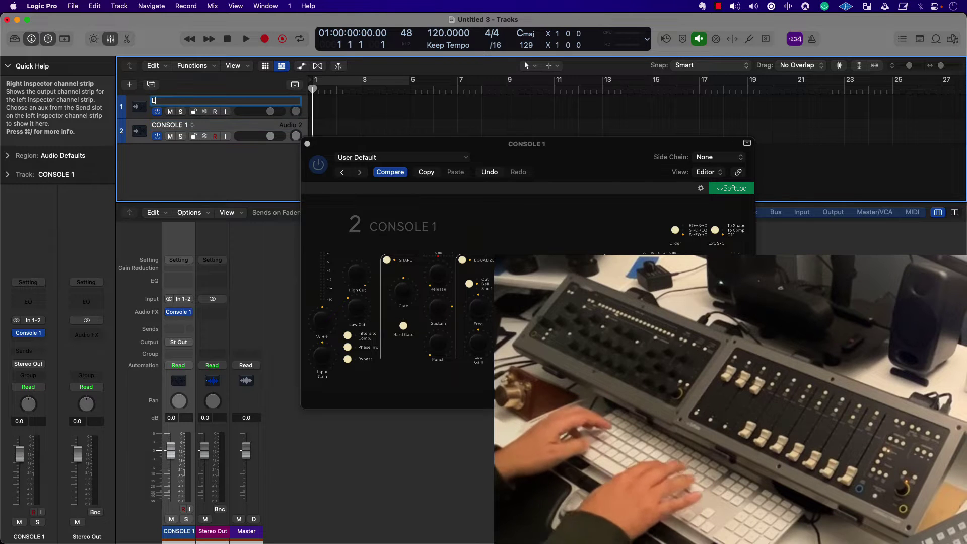
pyautogui.write('IMITED')
pyautogui.press('Return')
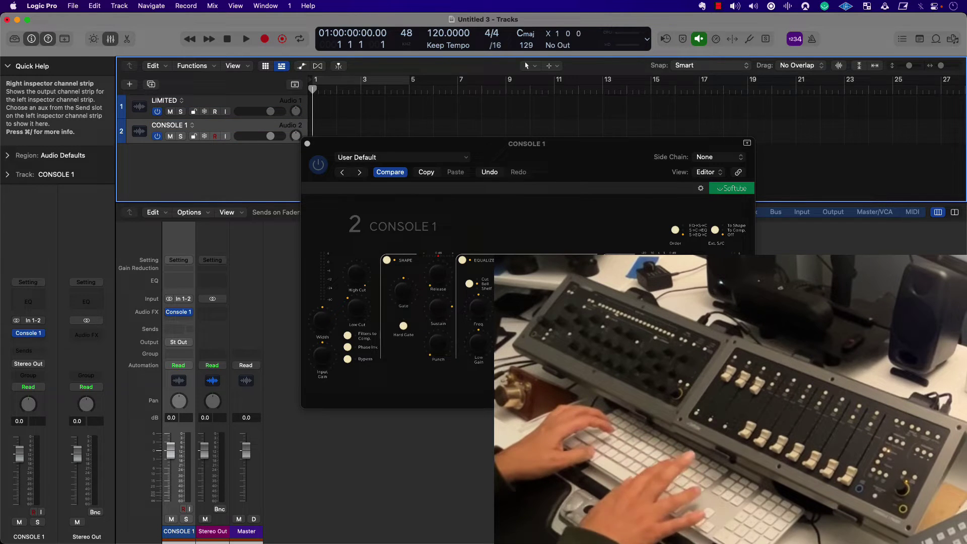
# - Close the CONSOLE 1 plug-in window and the Mixer, then select the LIMITED track
pyautogui.click(307, 143)
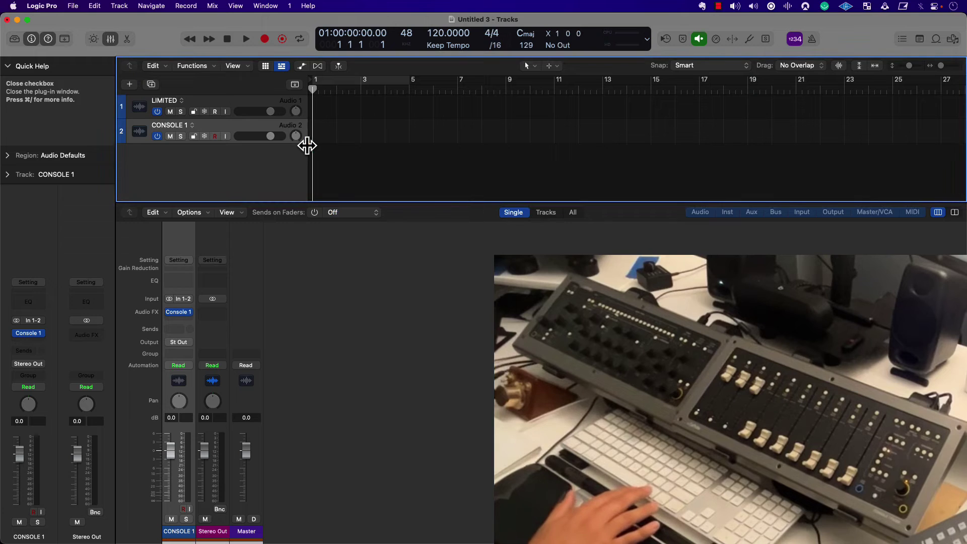
pyautogui.press('x')
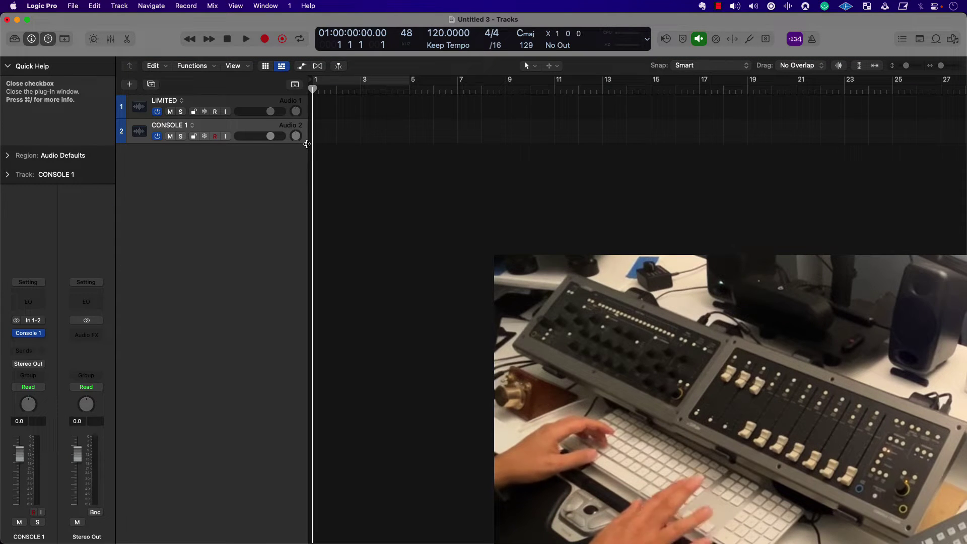
pyautogui.press('Up')
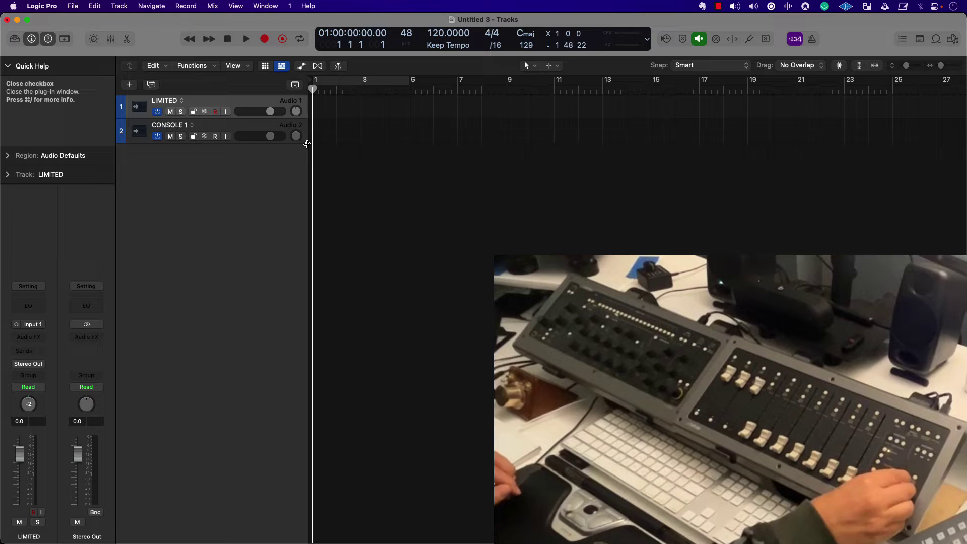
# - With the Mixer shown, add a LIMITED send to Bus 1, creating the Aux 1 return
pyautogui.press('x')
pyautogui.click(17, 352)
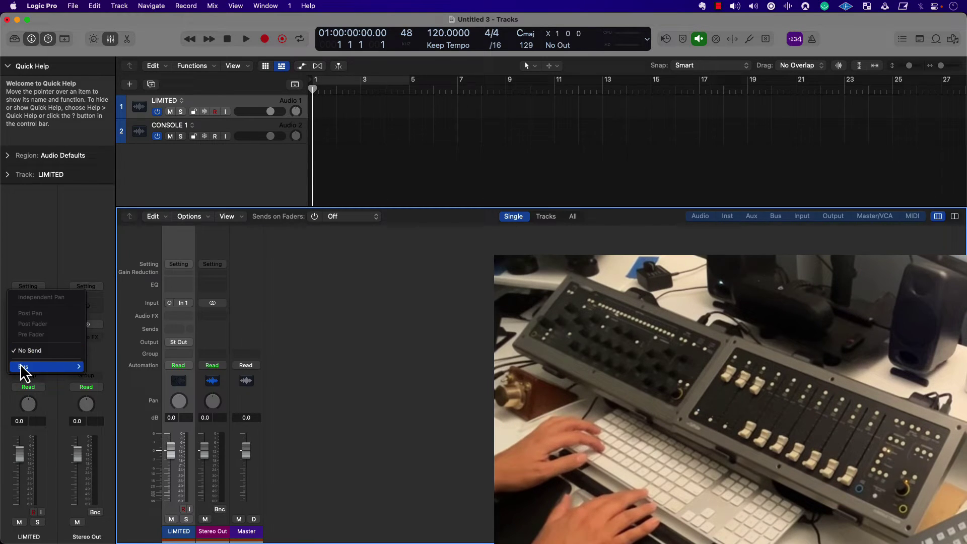
pyautogui.moveTo(22, 367)
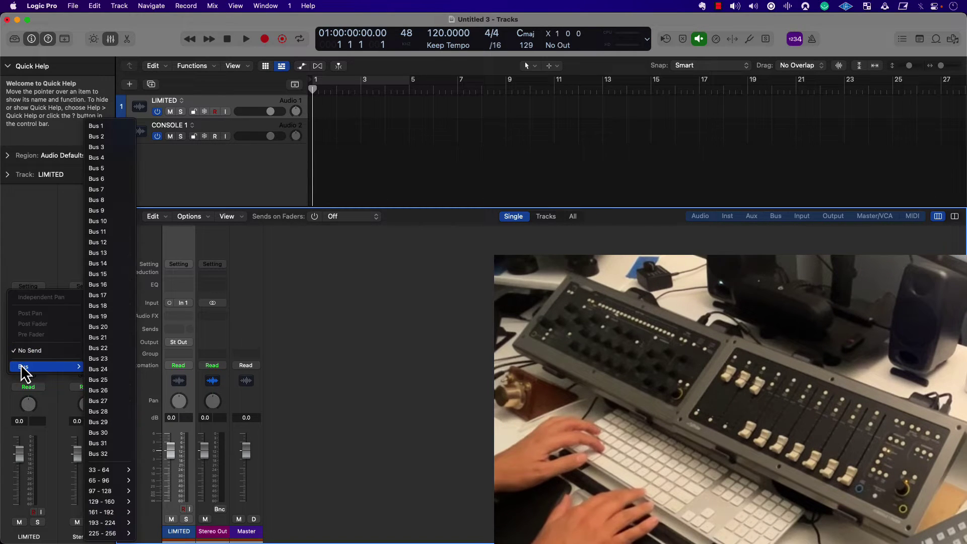
pyautogui.click(326, 328)
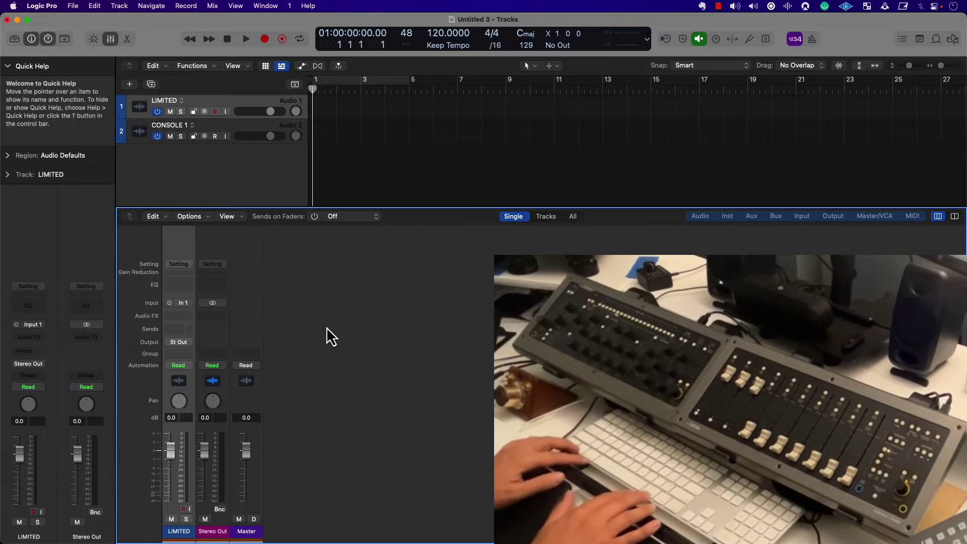
pyautogui.click(28, 353)
pyautogui.moveTo(28, 366)
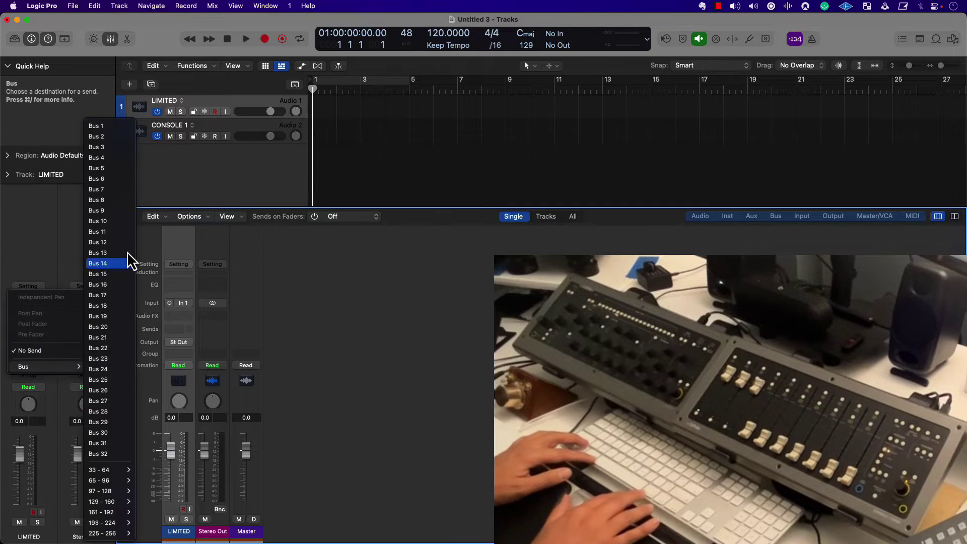
pyautogui.click(123, 129)
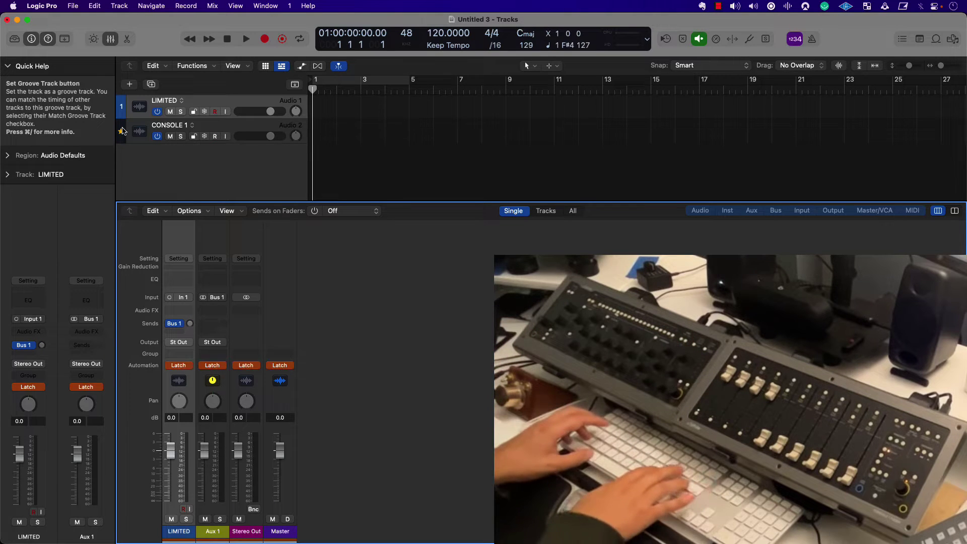
# - Show the tracks' volume automation lanes and start playback
pyautogui.click(223, 105)
pyautogui.press('a')
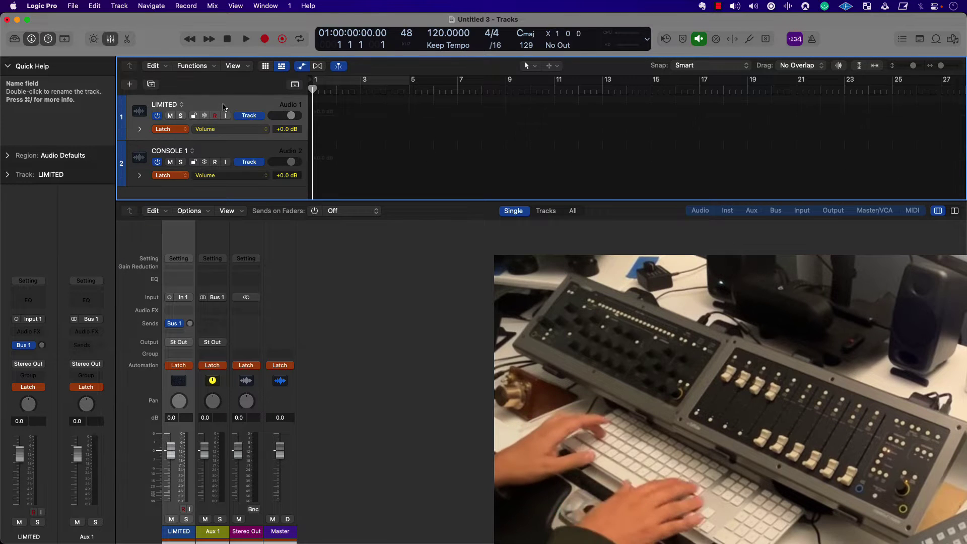
pyautogui.press('space')
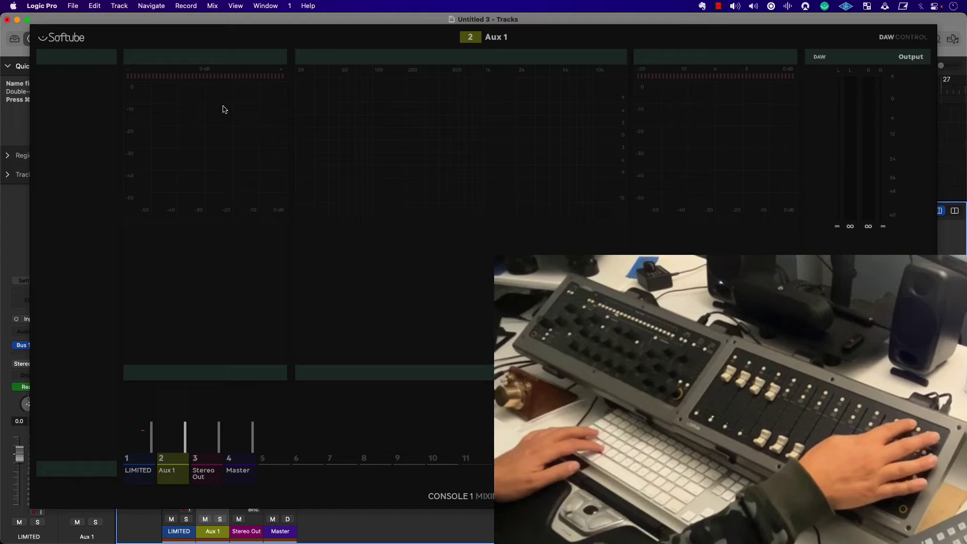
# - Create 50 audio tracks in the New Tracks dialog, then undo back to LIMITED and CONSOLE 1
pyautogui.press('alt+super+n')
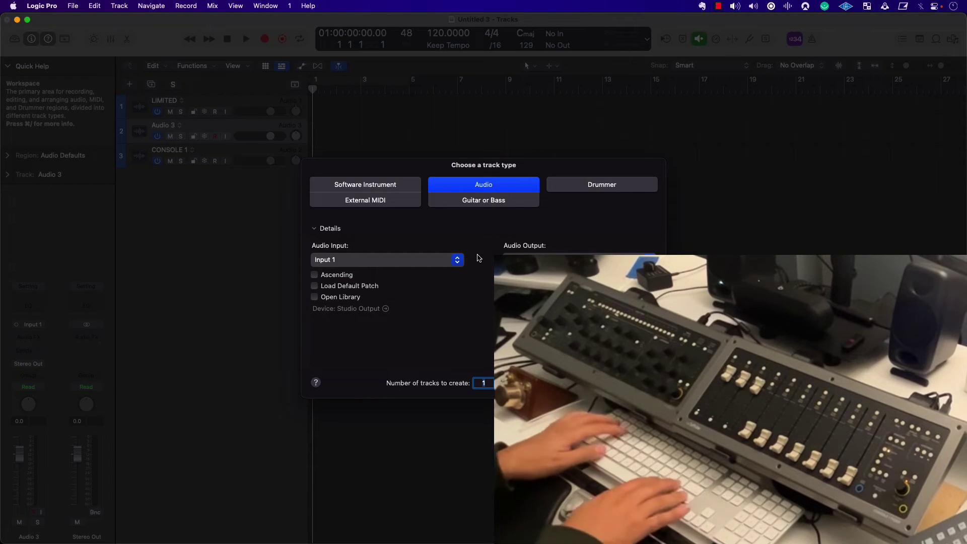
pyautogui.write('50')
pyautogui.press('Return')
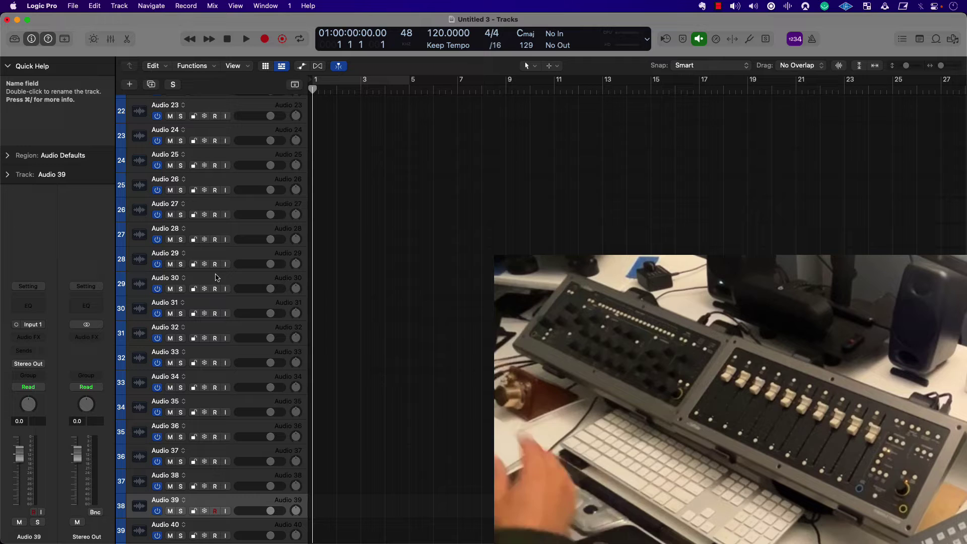
pyautogui.scroll(10, 213, 224)
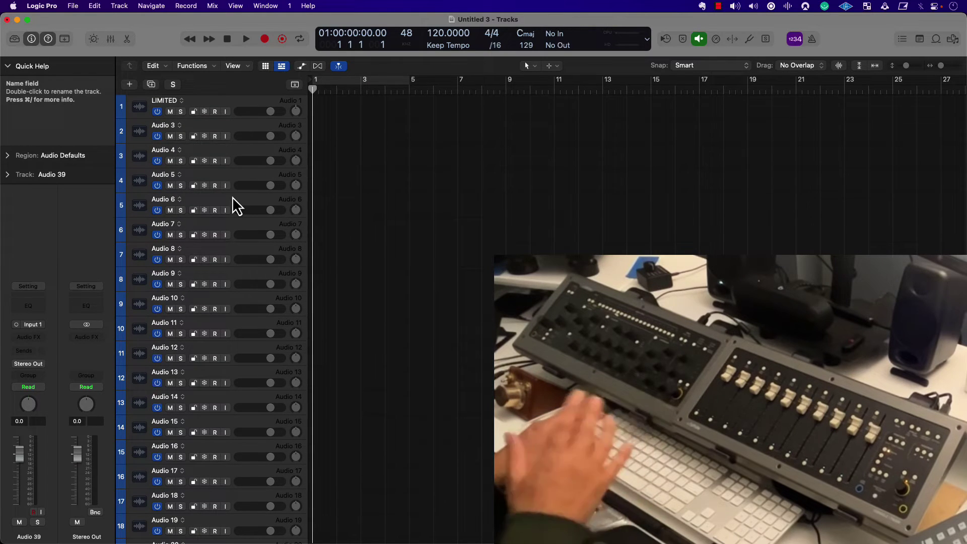
pyautogui.press('super+z')
pyautogui.press('super+z')
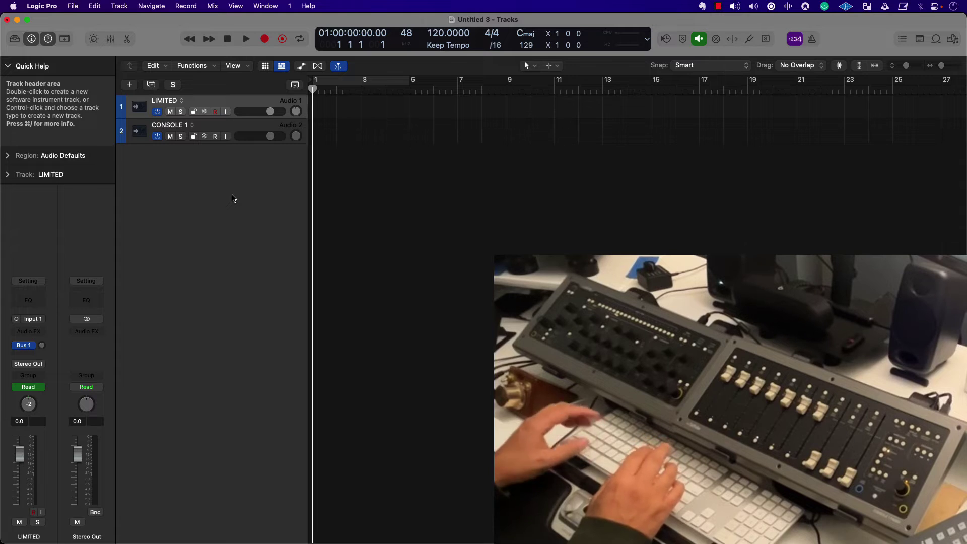
# - Select the CONSOLE 1 track
pyautogui.press('Down')
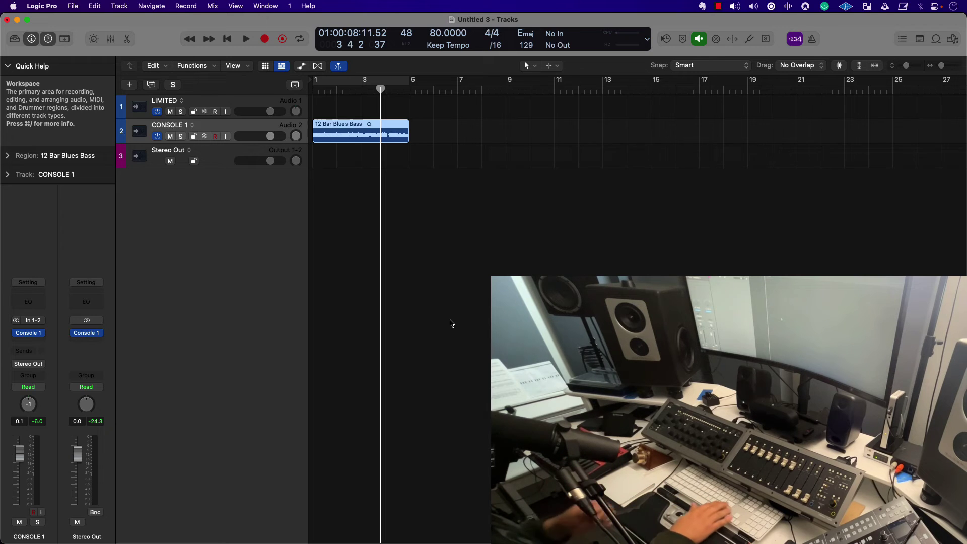
# - Move the playhead back to the beginning of the project
pyautogui.press('Return')
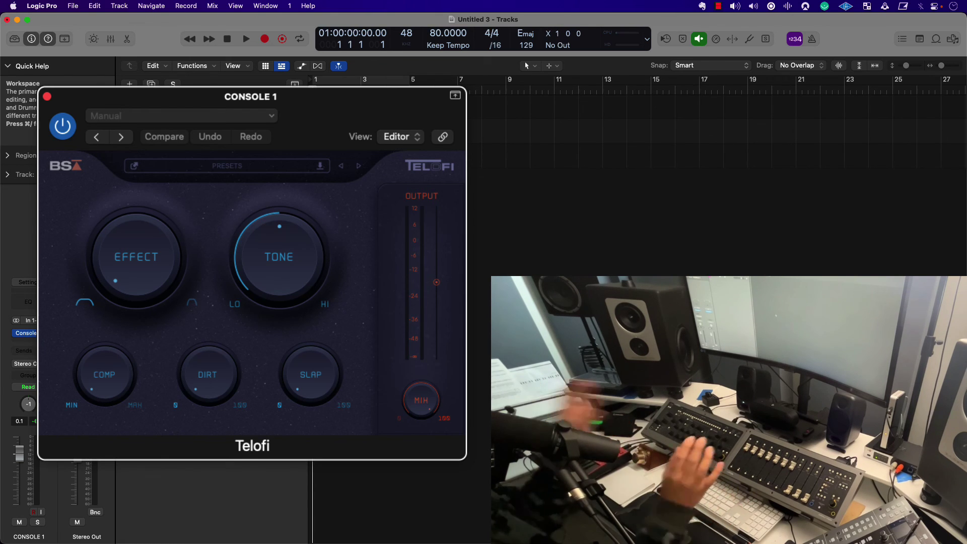
# - Close the Telofi plug-in window to reveal the CONSOLE 1 track with the 12 Bar Blues Bass region
pyautogui.press('super+w')
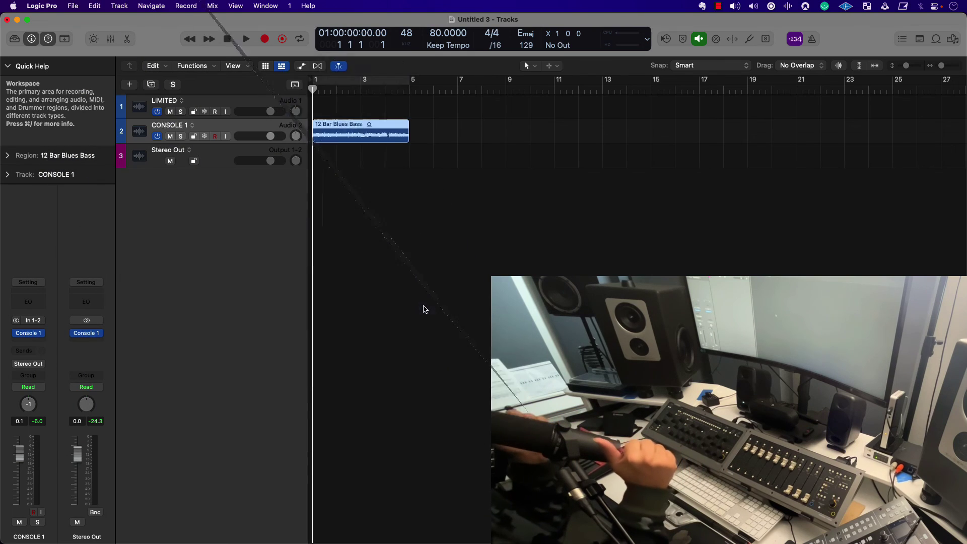